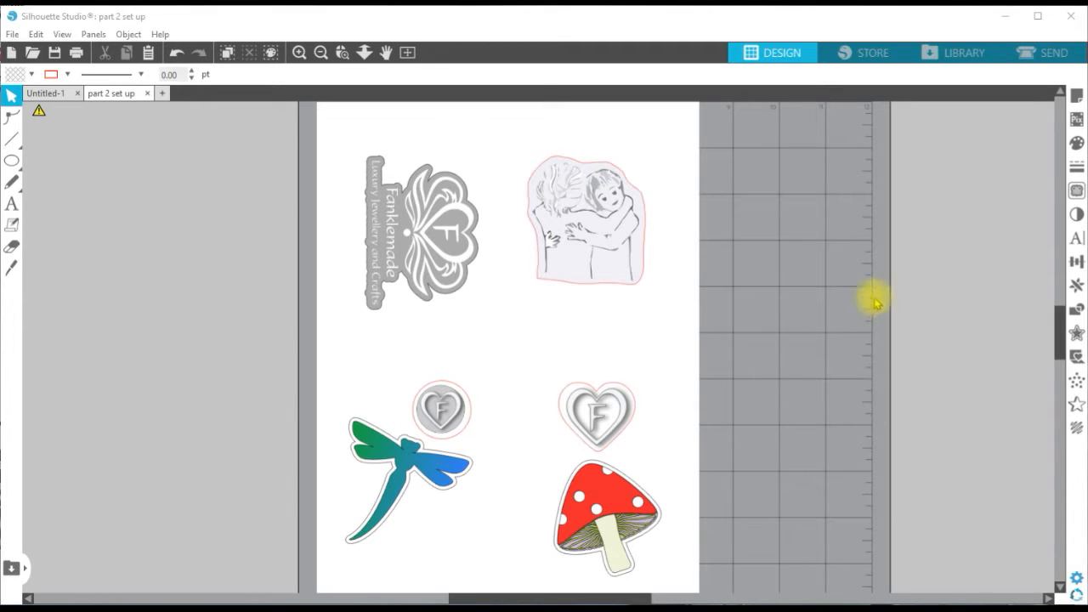
Step: Open the page setup and show both the print border and the cut border on the A4 page
click(1076, 96)
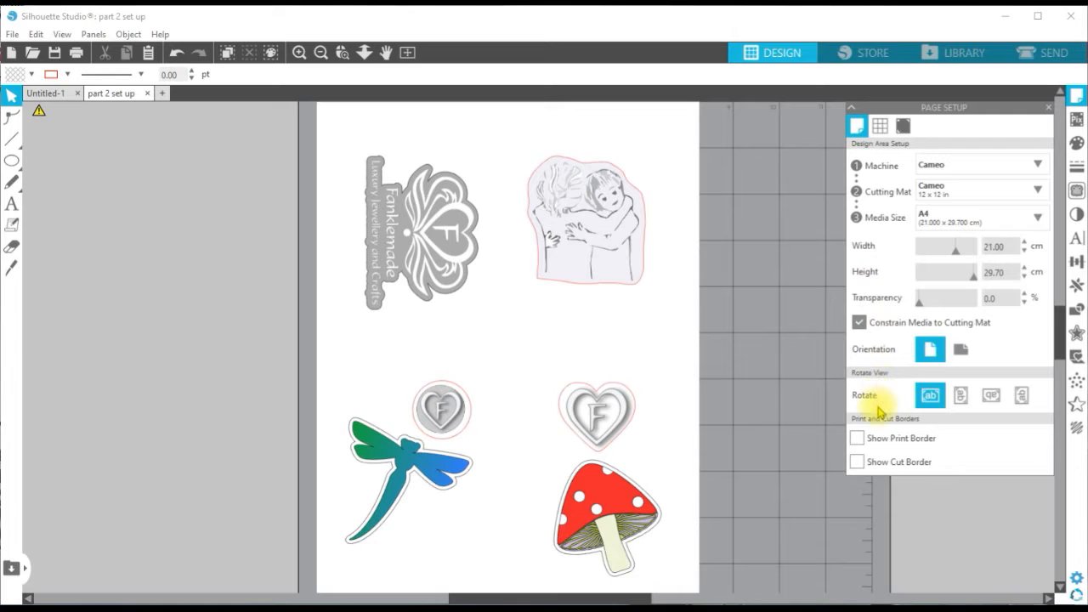
click(320, 52)
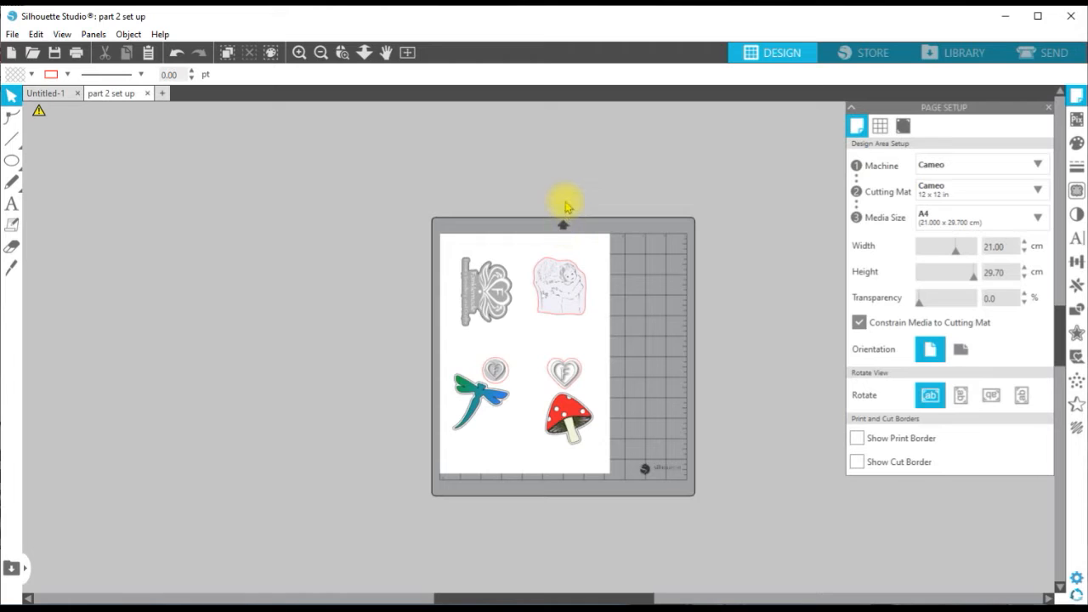
click(299, 52)
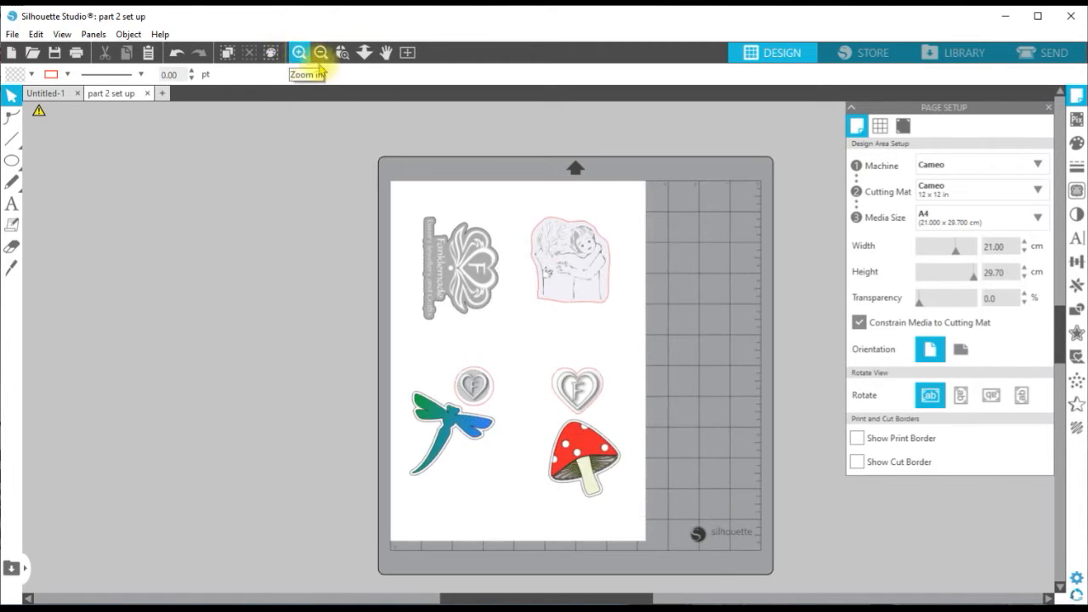
click(857, 439)
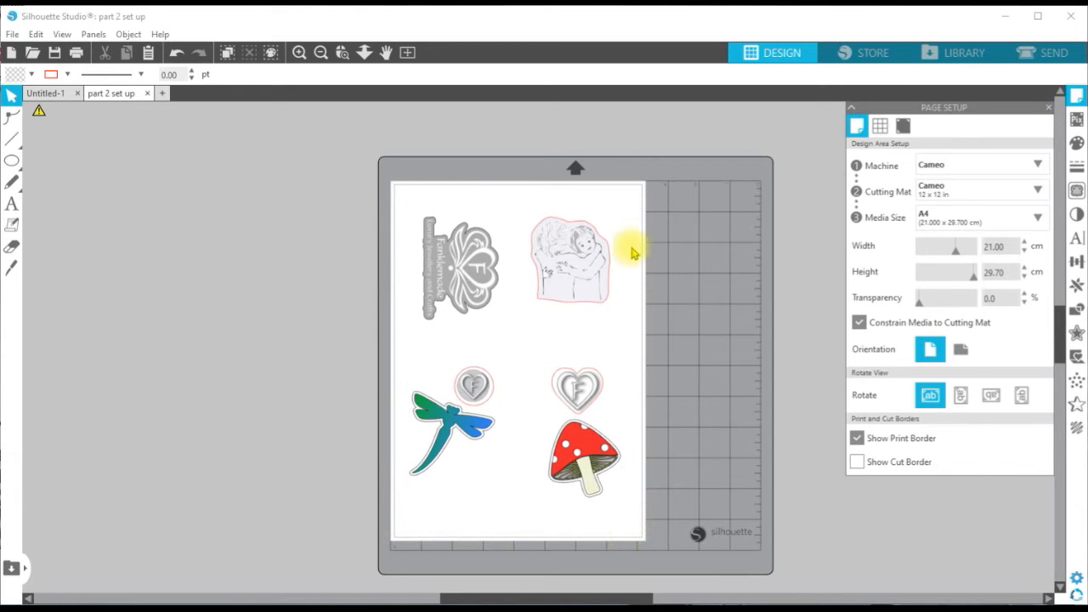
click(298, 52)
click(299, 52)
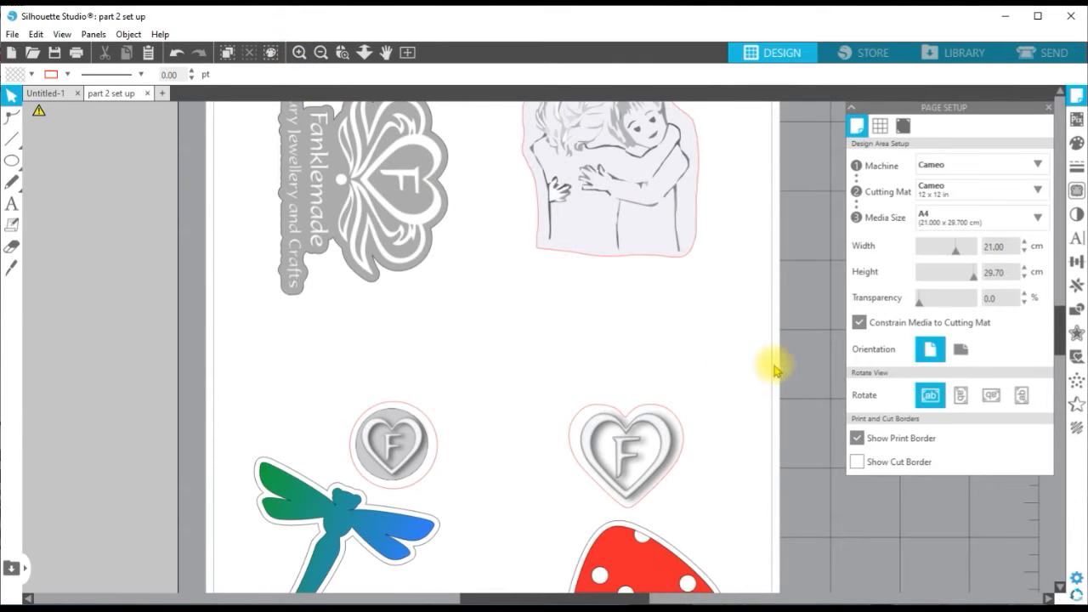
click(857, 463)
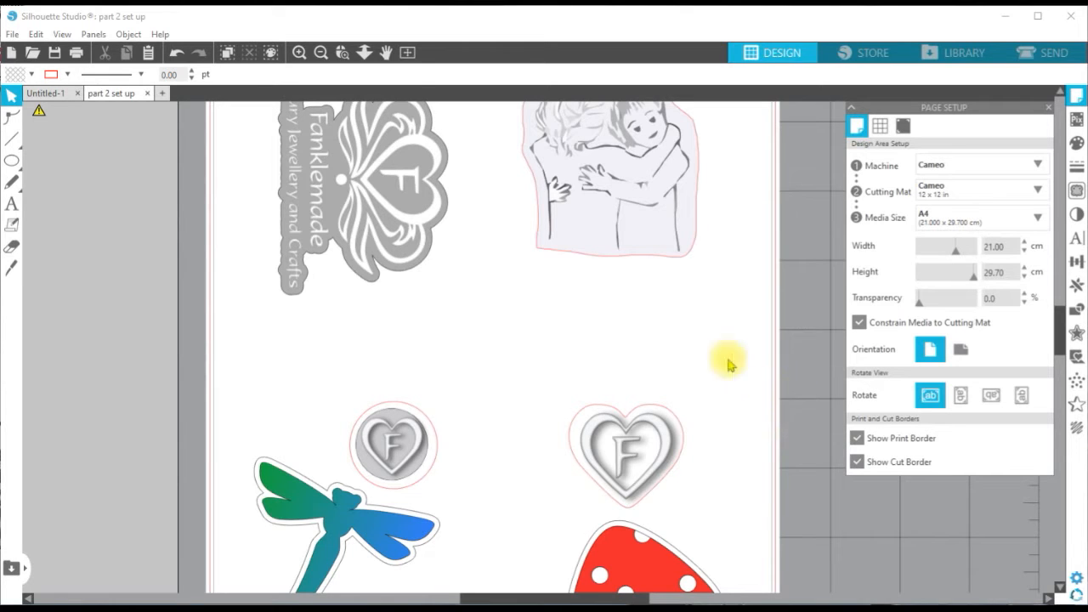
click(322, 53)
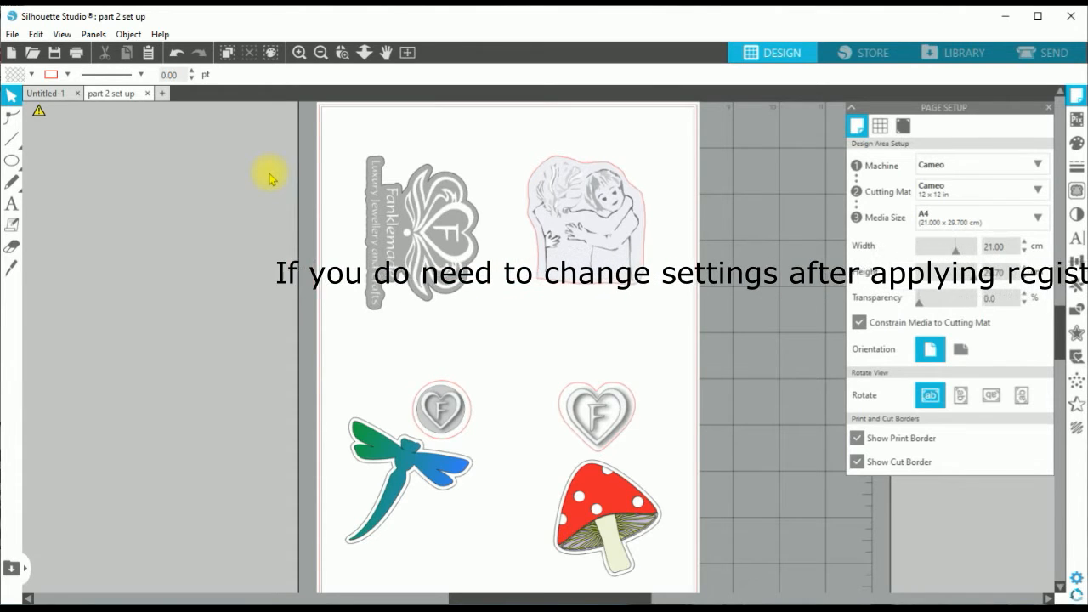
click(271, 131)
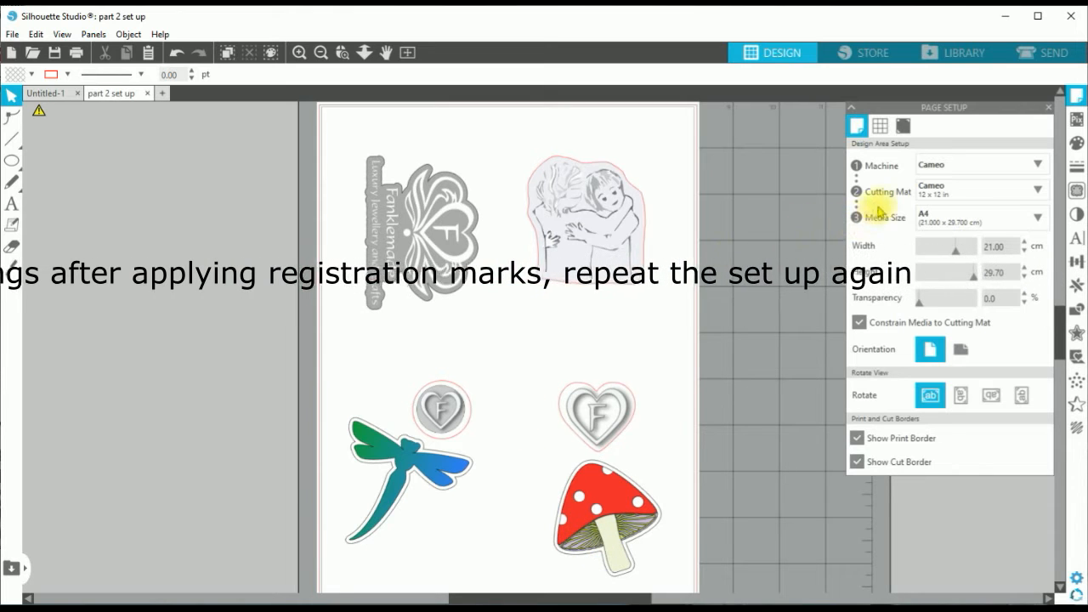
Step: Turn on the registration marks for the page and check where they fall around the designs
click(905, 126)
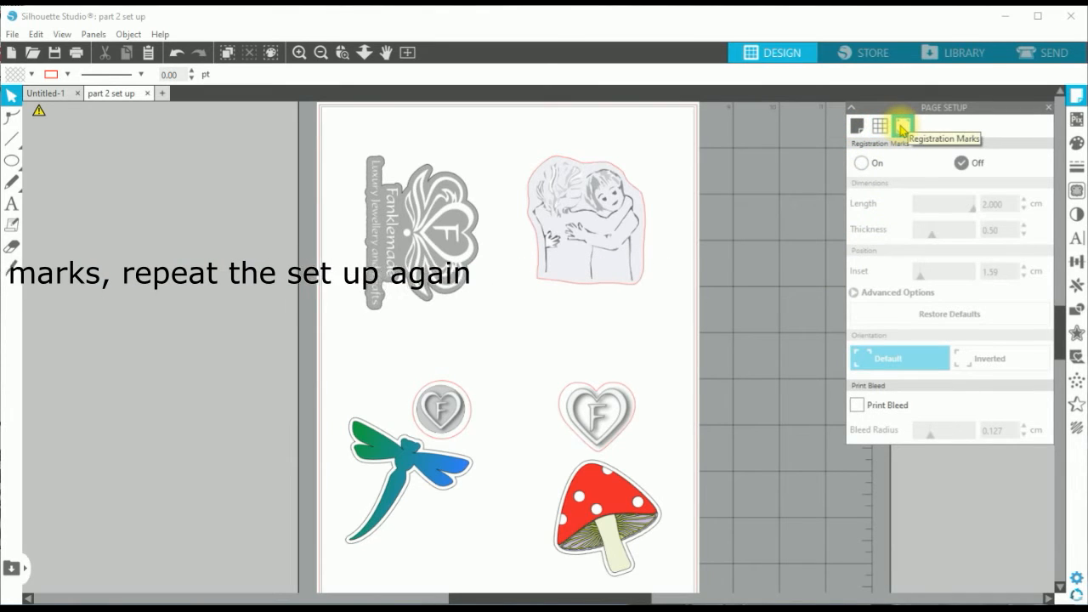
click(861, 163)
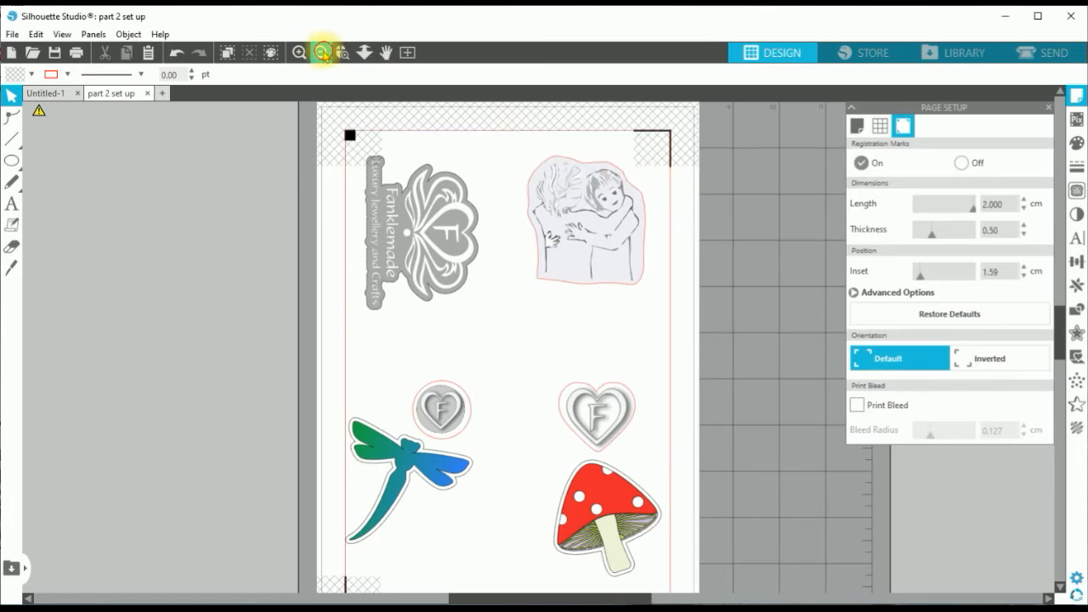
click(322, 53)
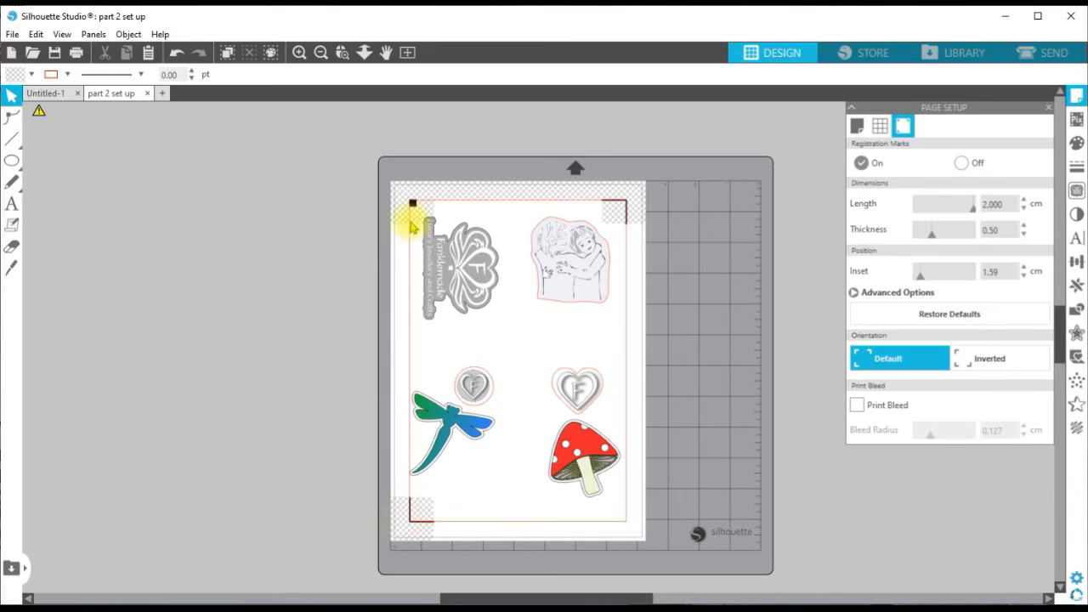
click(299, 53)
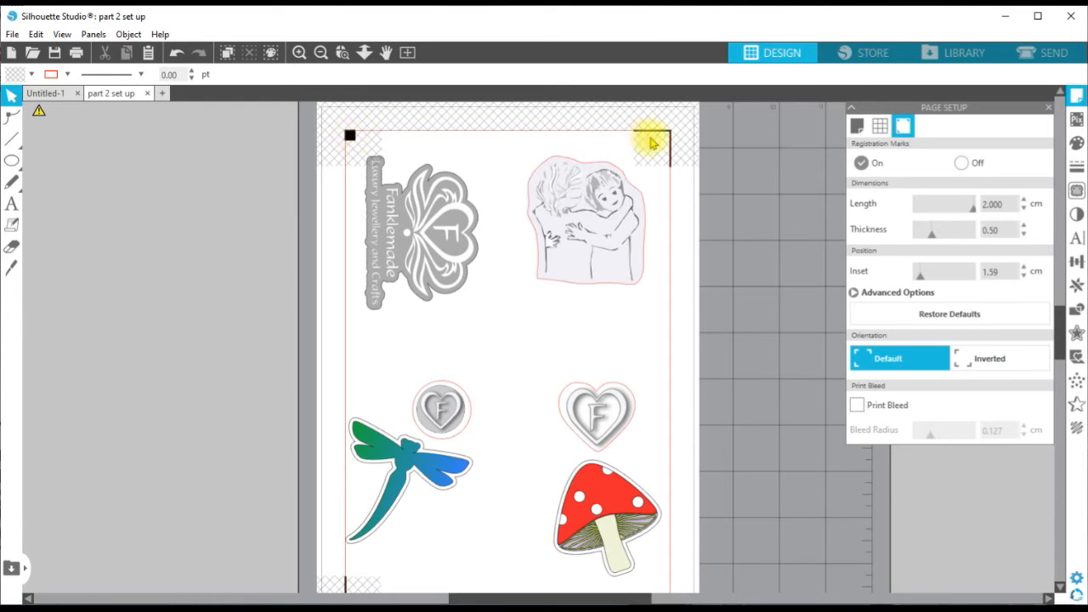
Step: Move the grouped designs down to about X 1.65 cm, Y 3.74 cm, away from the upper registration marks' hatched areas
mouse_move(1059, 311)
mouse_down()
mouse_move(1060, 340)
mouse_move(1059, 319)
mouse_up()
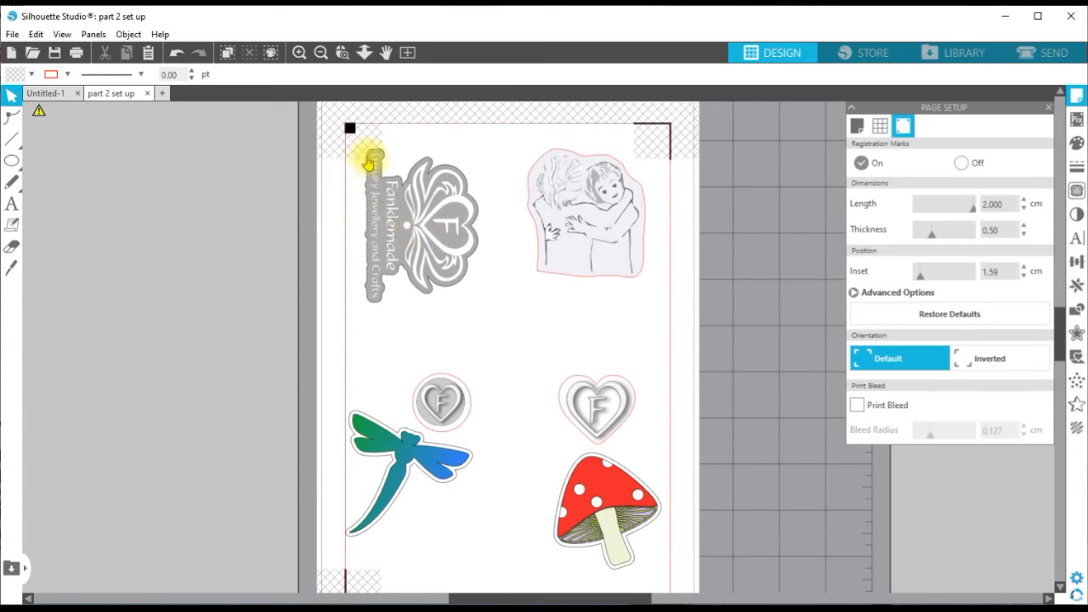
click(299, 53)
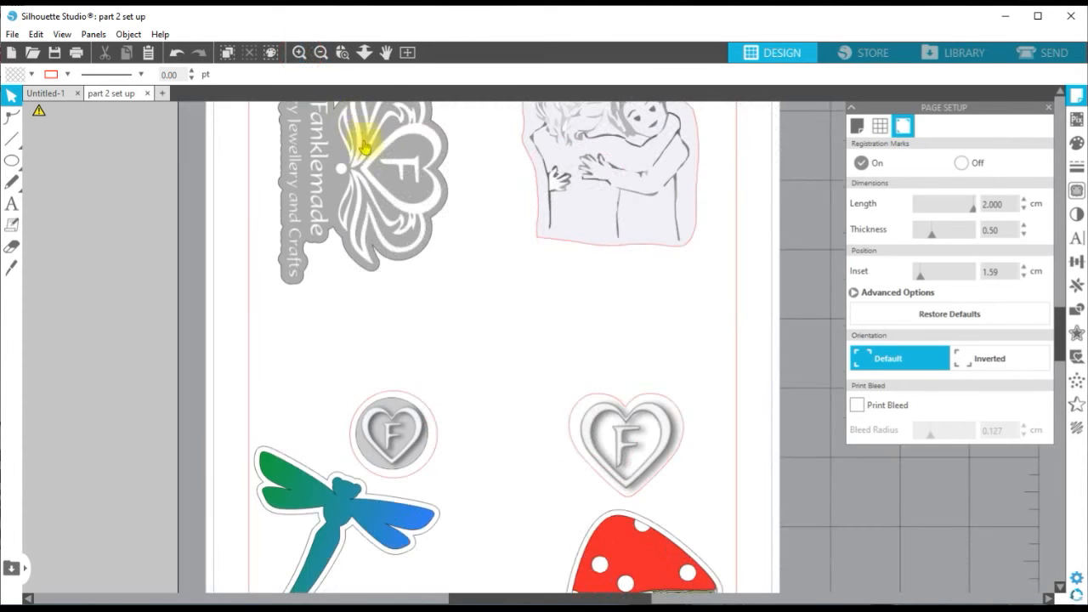
scroll(1067, 298, up, 4)
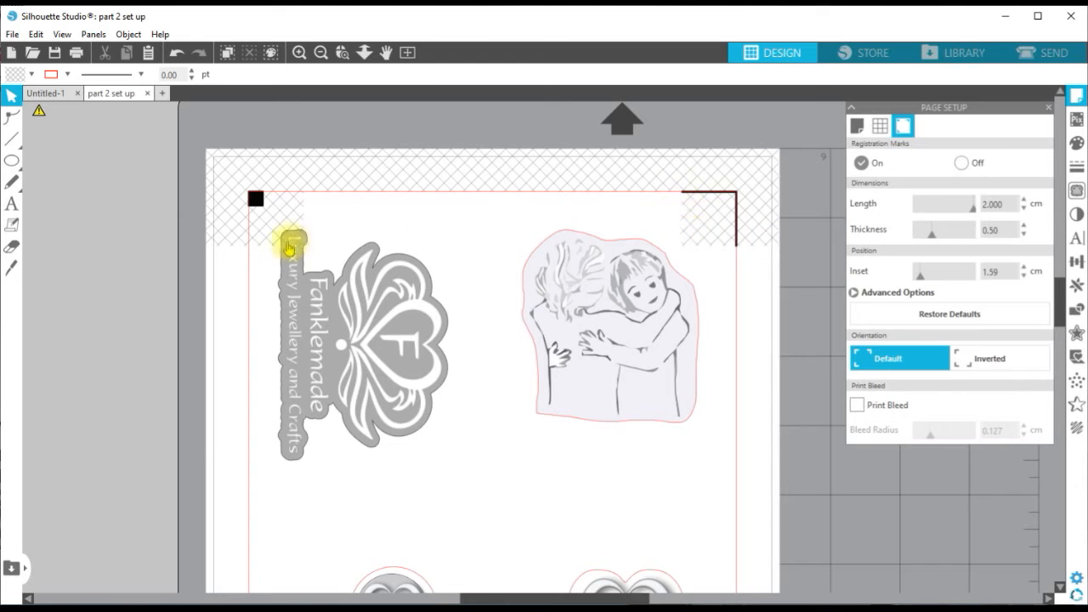
click(360, 309)
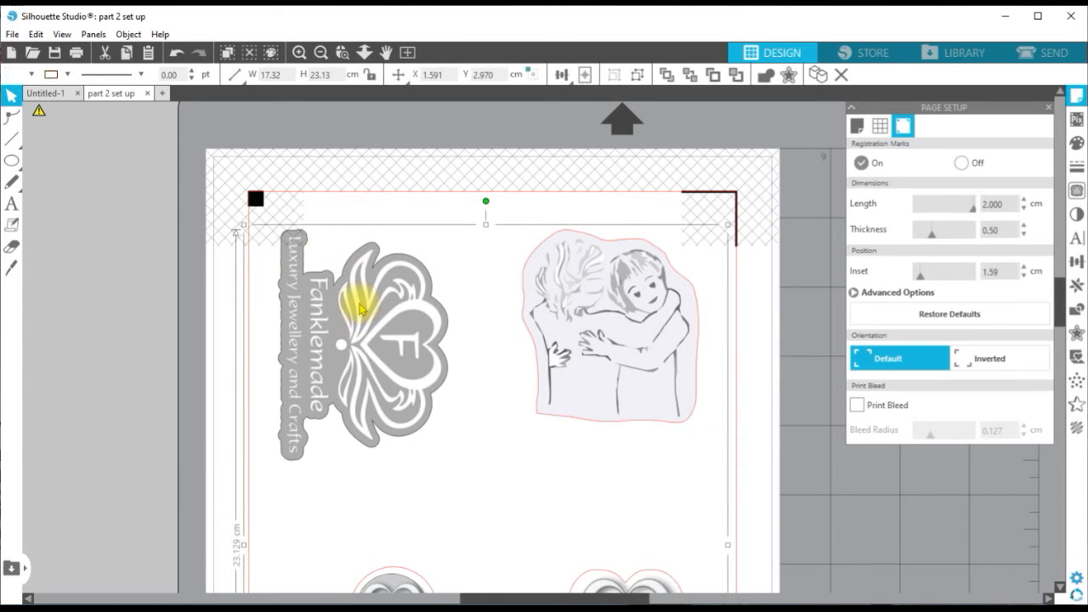
click(320, 52)
click(321, 53)
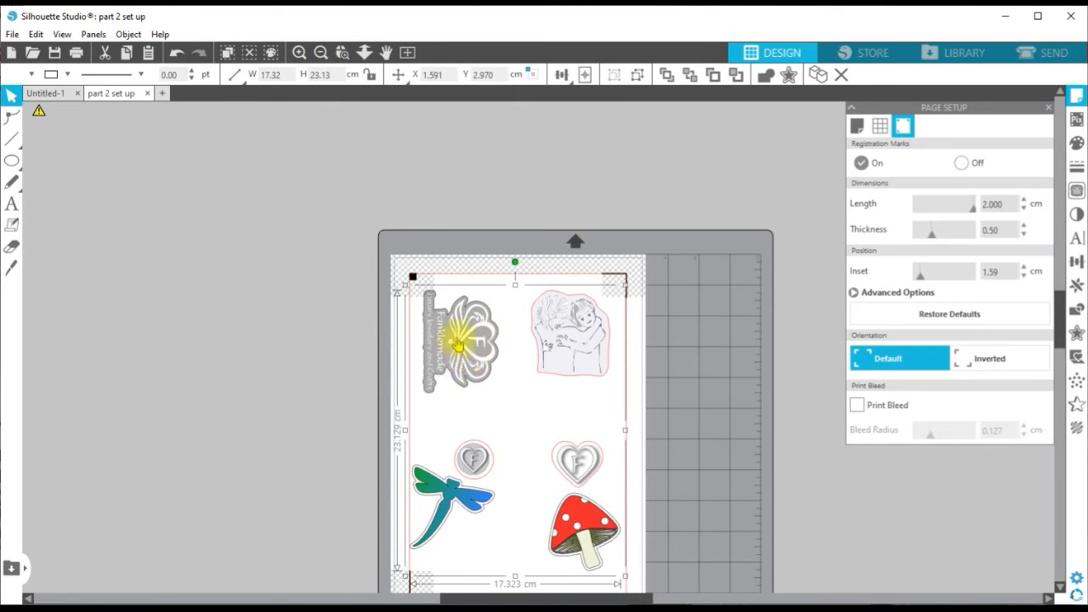
drag(458, 344, 459, 352)
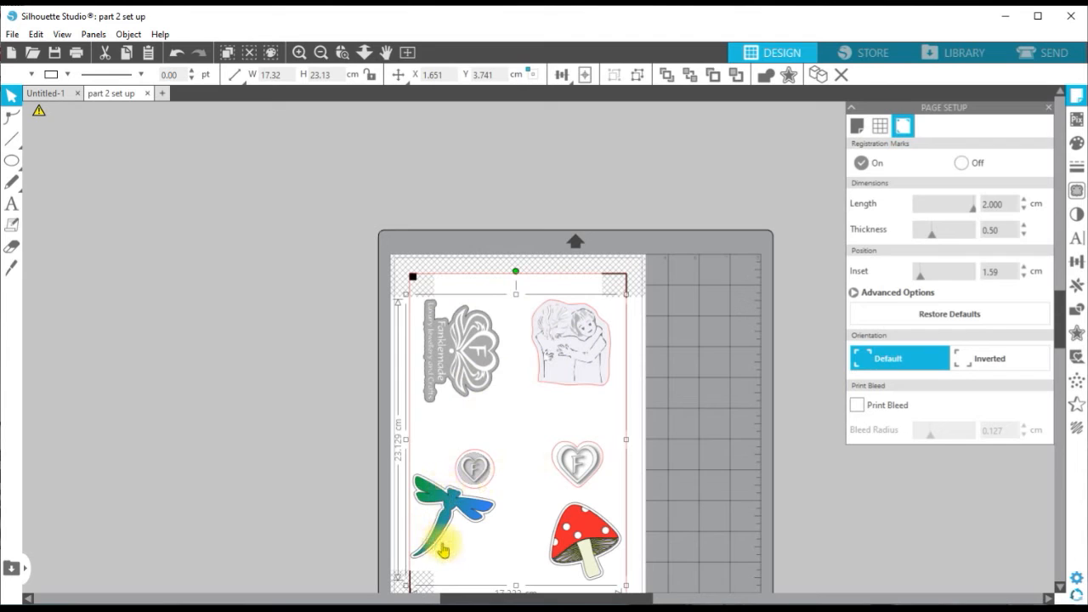
Step: Nudge the grouped designs right to about X 1.77 cm so the dragonfly clears the cut border
click(343, 51)
drag(443, 515, 462, 576)
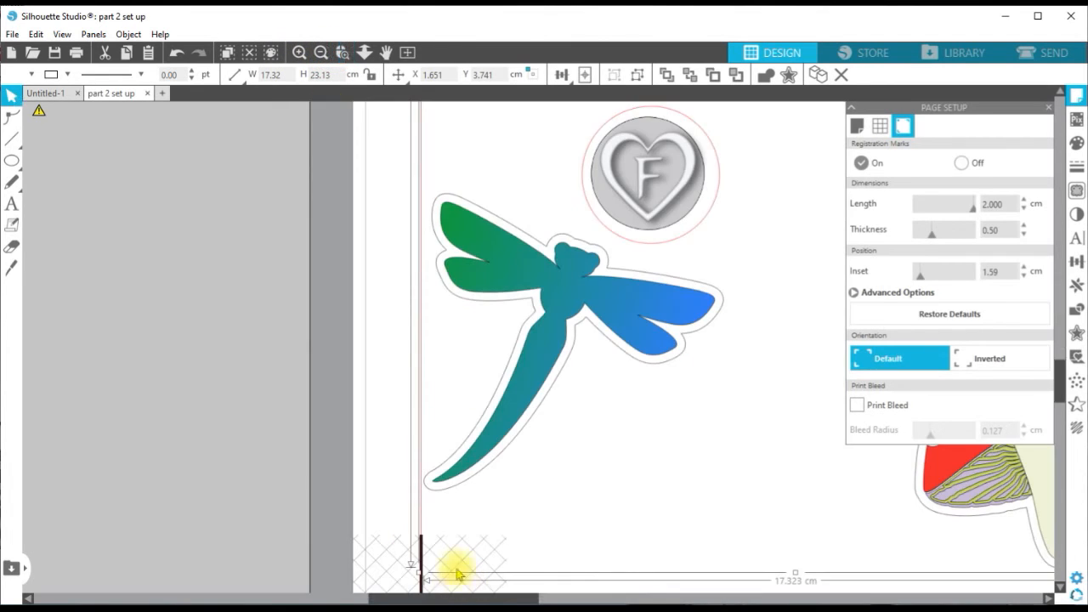
drag(483, 467, 488, 469)
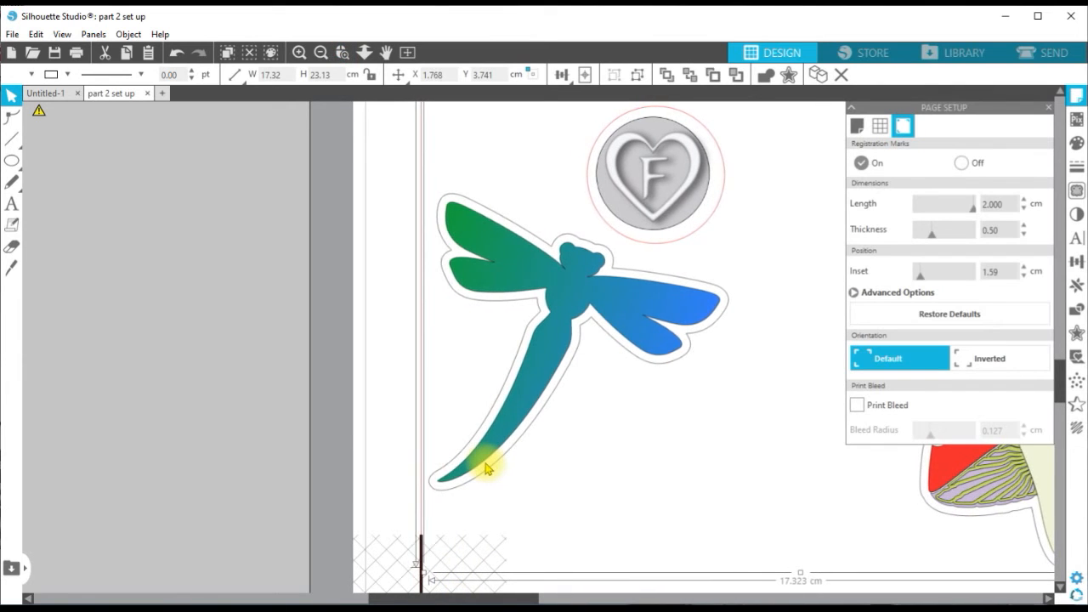
Step: Ungroup the designs and move the dragonfly slightly right on its own, to about X 2.11 cm, Y 18.2 cm
click(320, 54)
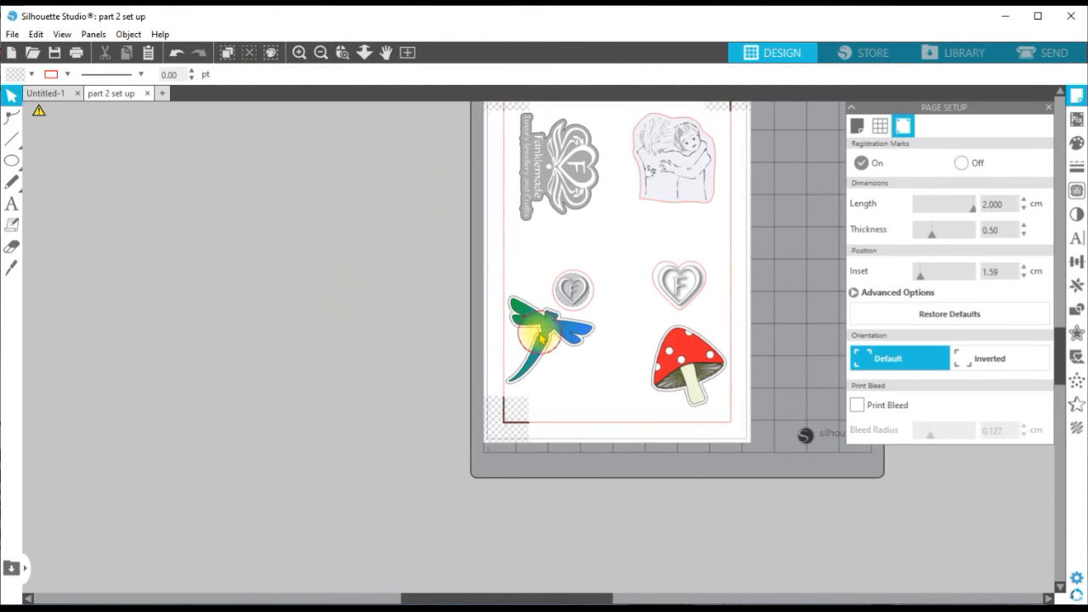
right_click(540, 337)
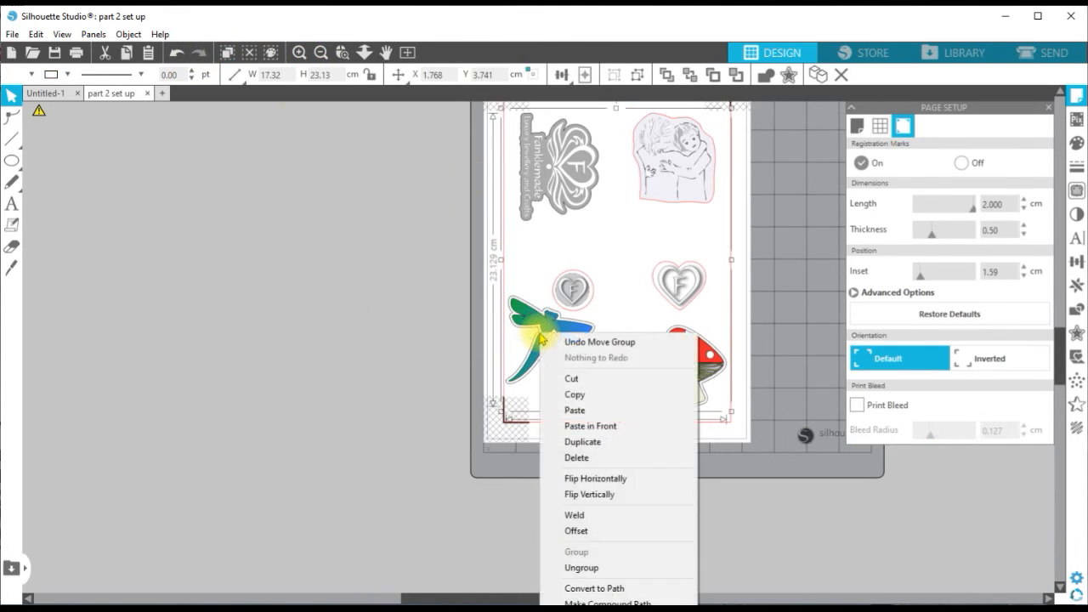
click(620, 567)
click(364, 425)
click(539, 352)
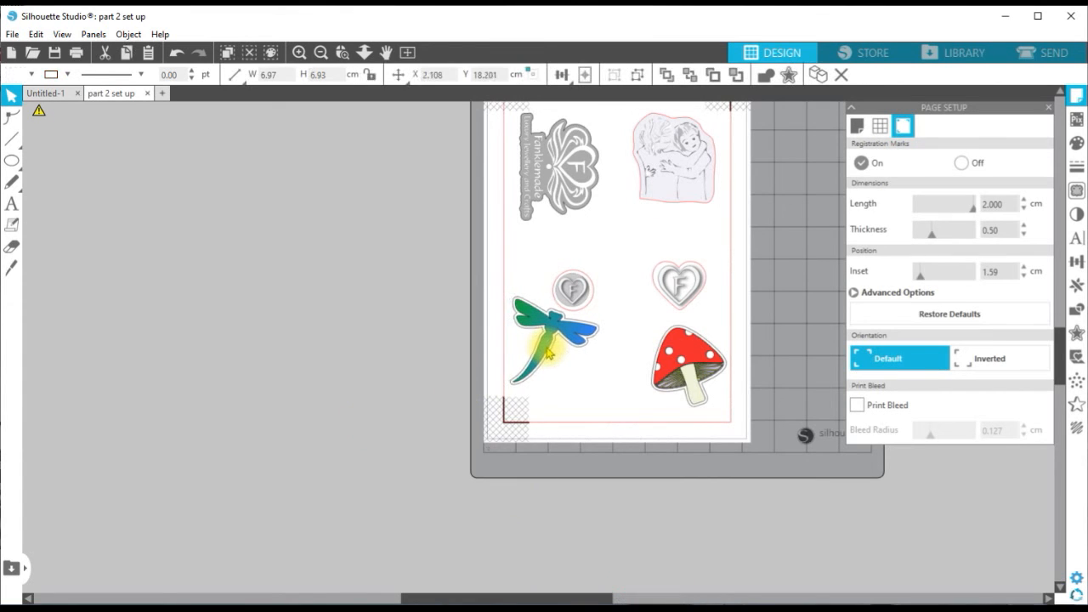
click(547, 203)
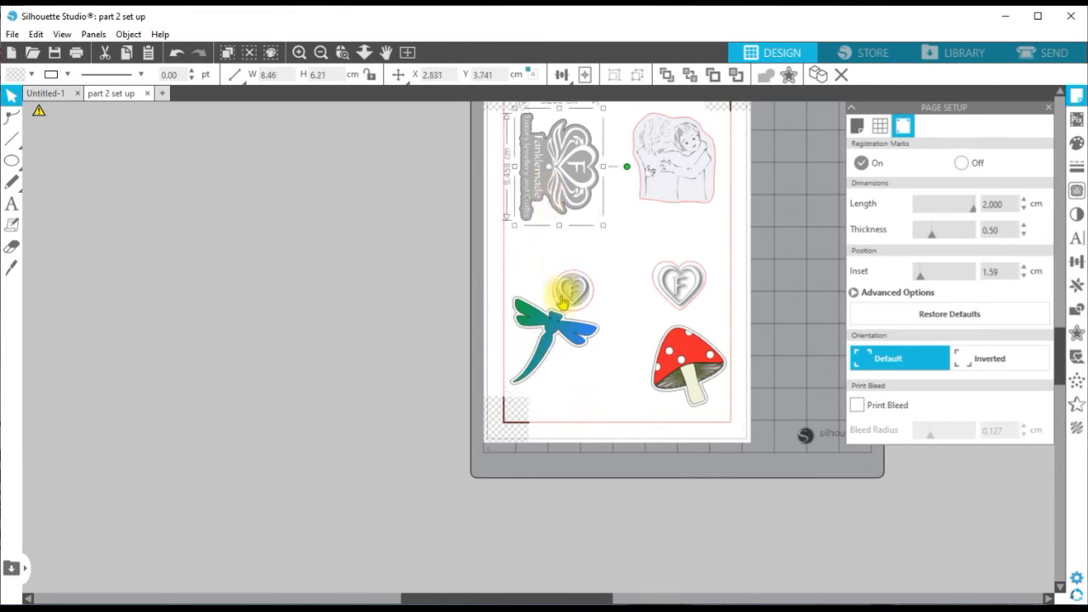
click(589, 478)
Step: Restore the default settings of the registration marks with the whole page in view
click(320, 54)
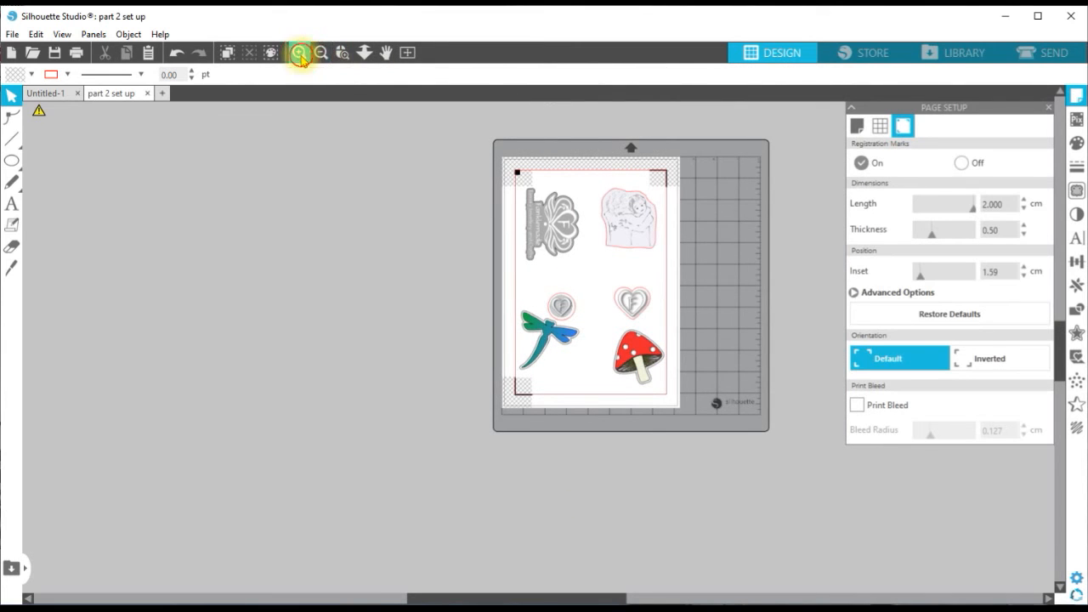
click(299, 53)
drag(1060, 348, 1061, 322)
drag(576, 598, 598, 598)
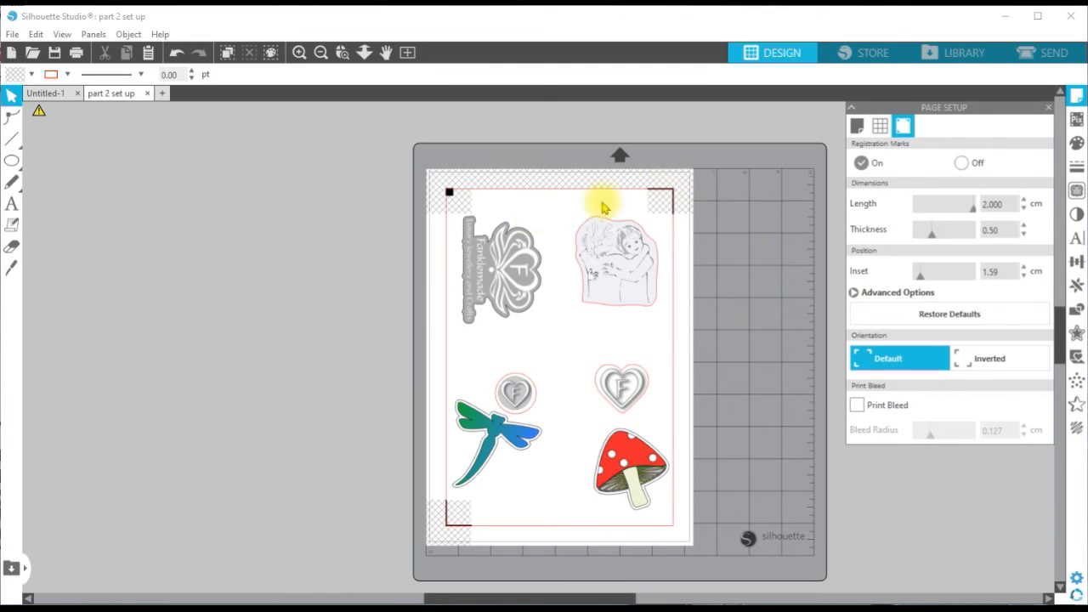
click(898, 314)
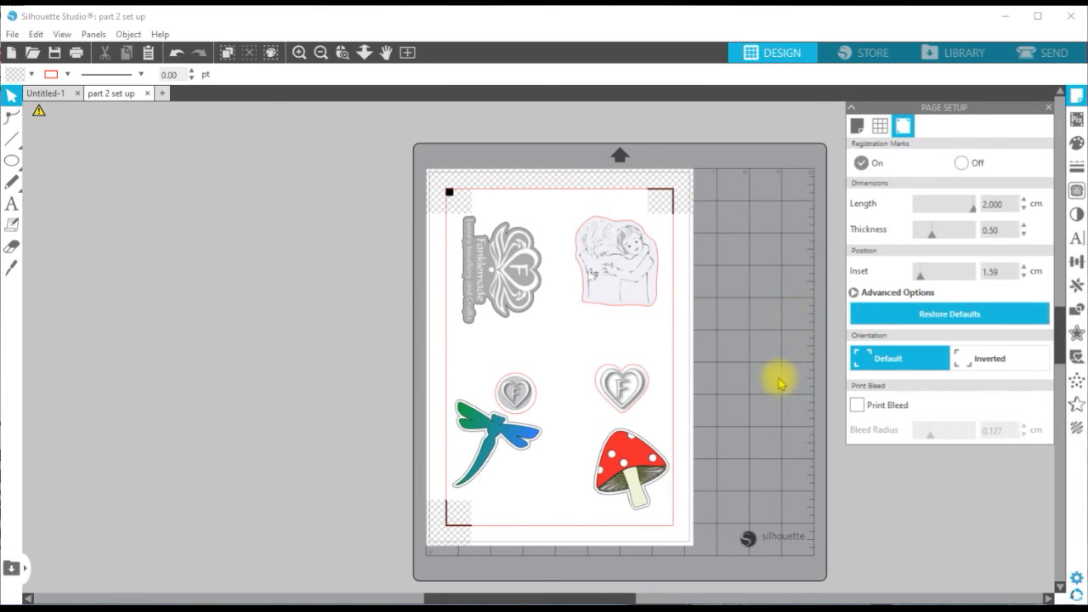